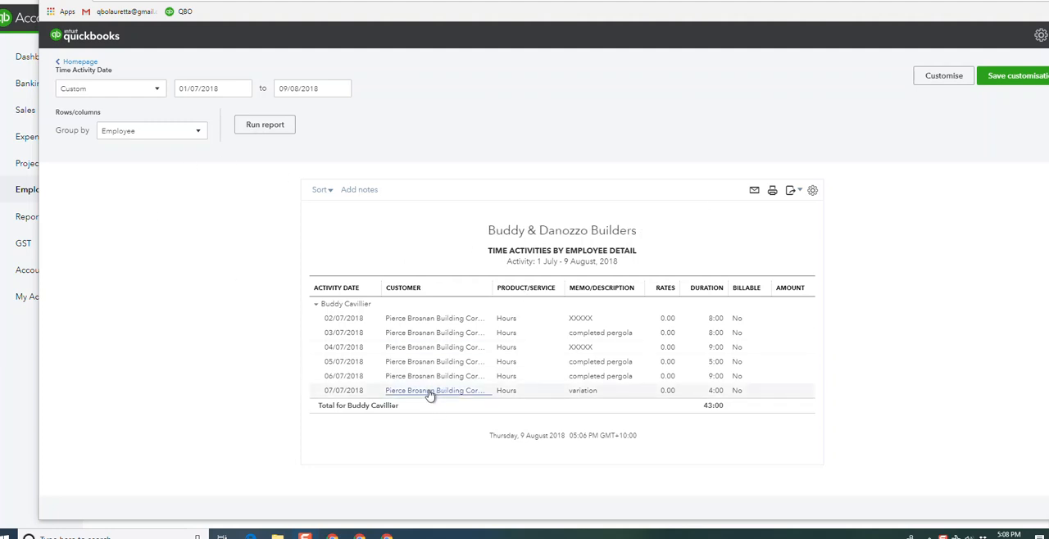
Step: Reopen the time activities report from the timesheet homepage and run it with a start date of 01/07/2018
click(80, 62)
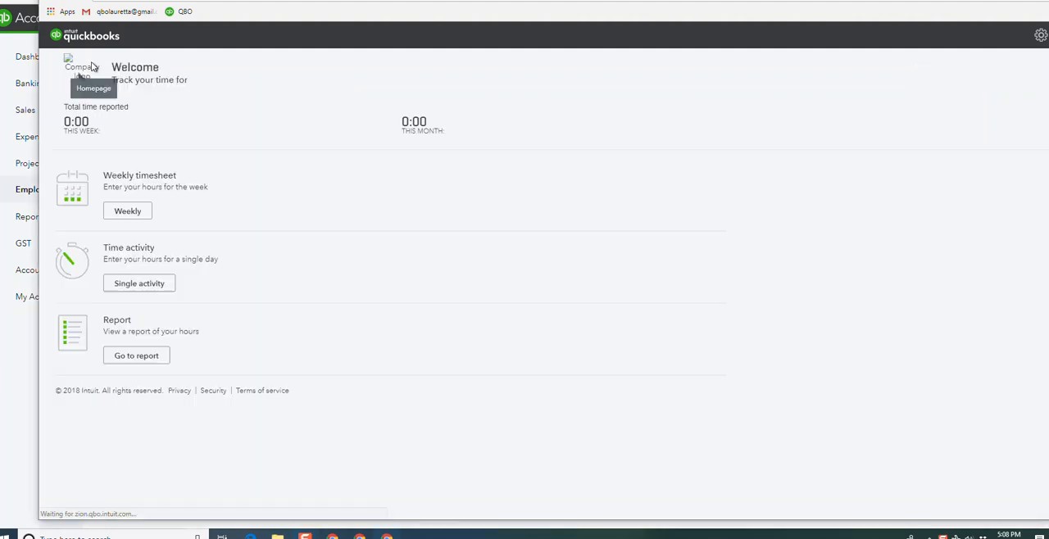
click(136, 356)
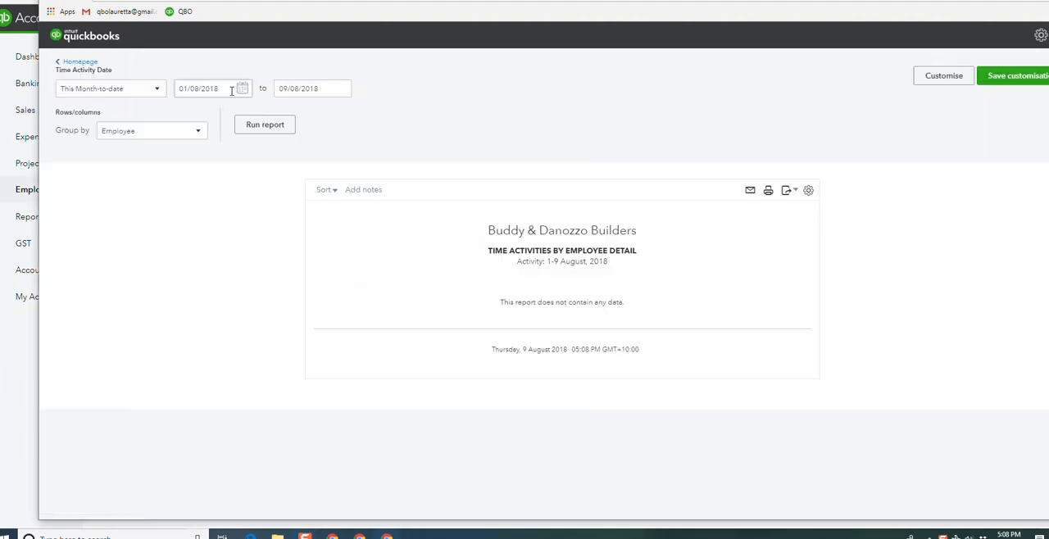
click(242, 89)
click(186, 117)
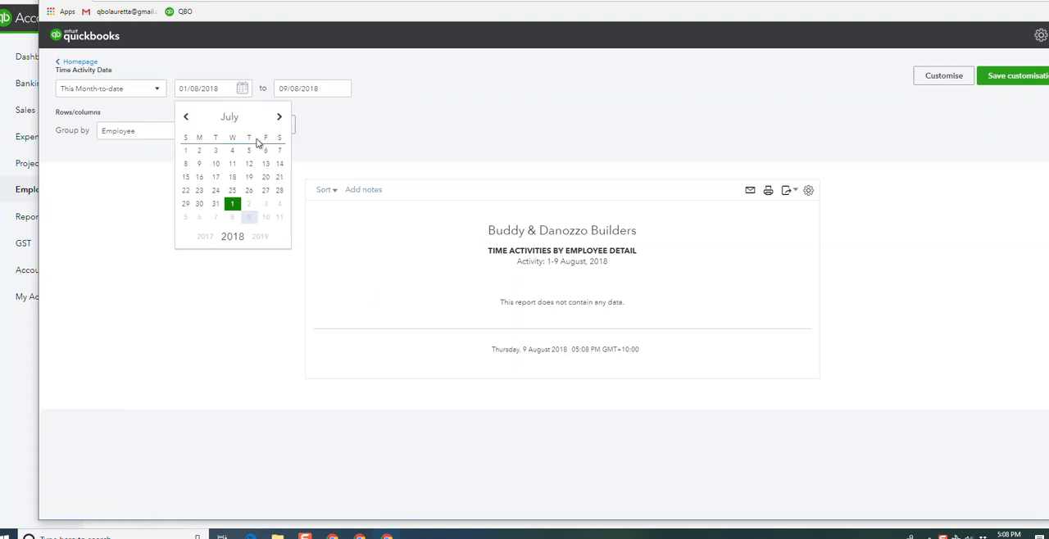
click(187, 151)
click(266, 127)
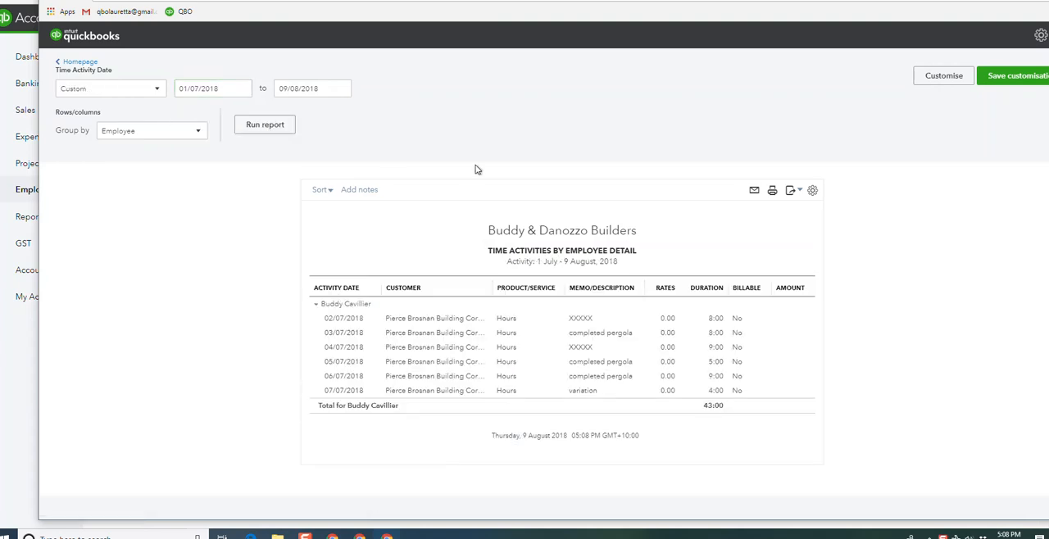
Step: Assign the 07/07/2018 time activity to location Job 01 - Variation 001 and sub-customer Variation 001 of Job 01, and save it
click(453, 398)
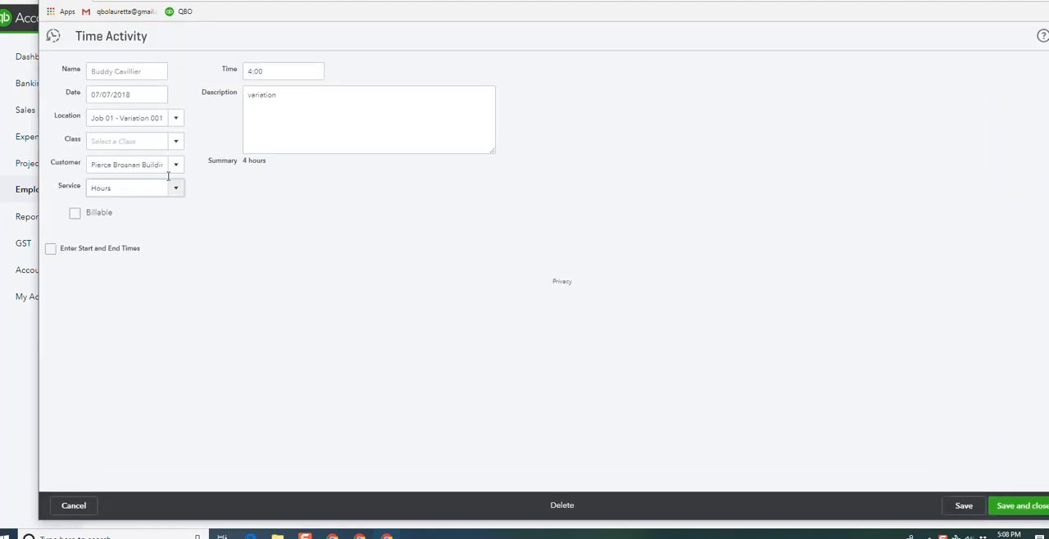
click(174, 118)
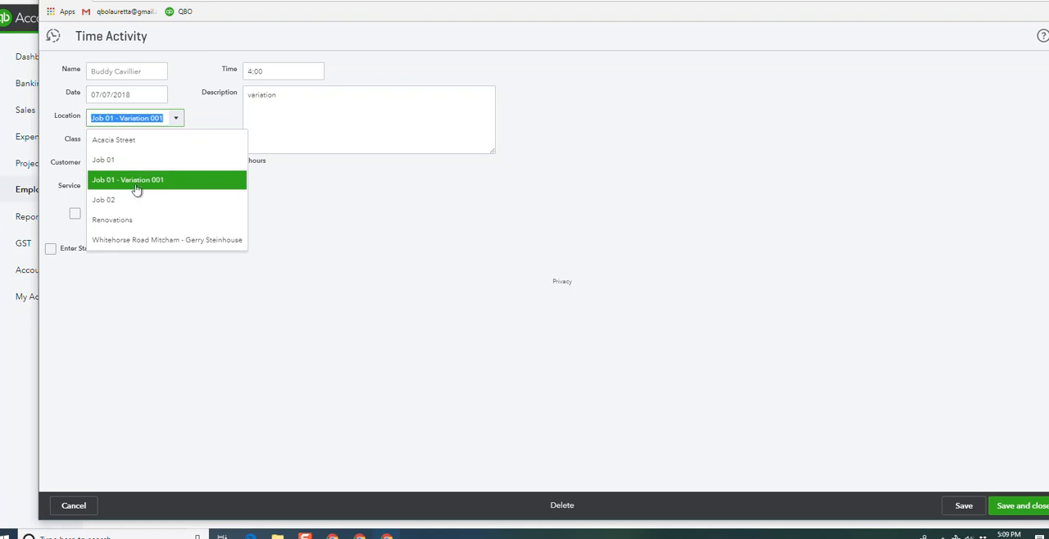
click(167, 180)
click(175, 167)
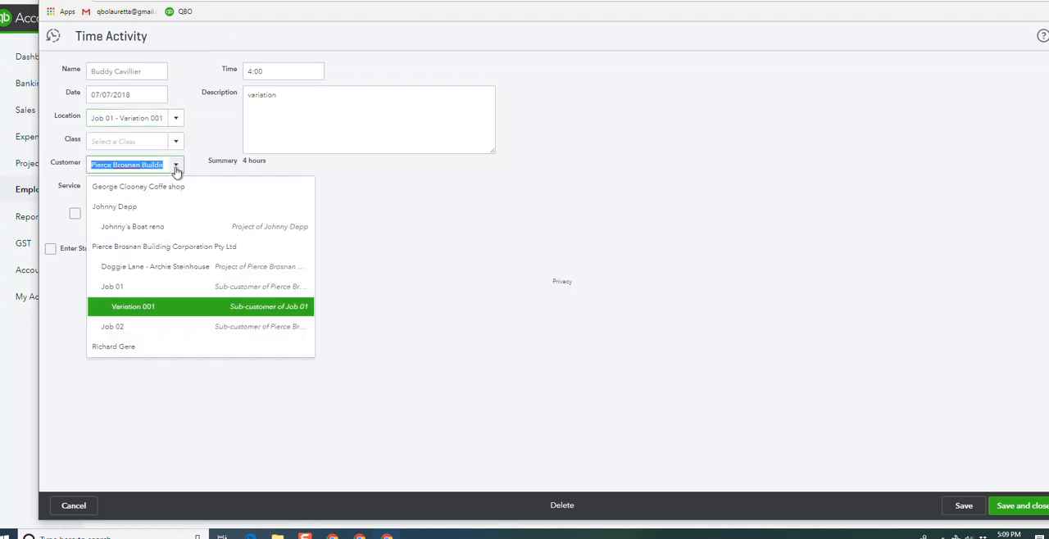
click(140, 311)
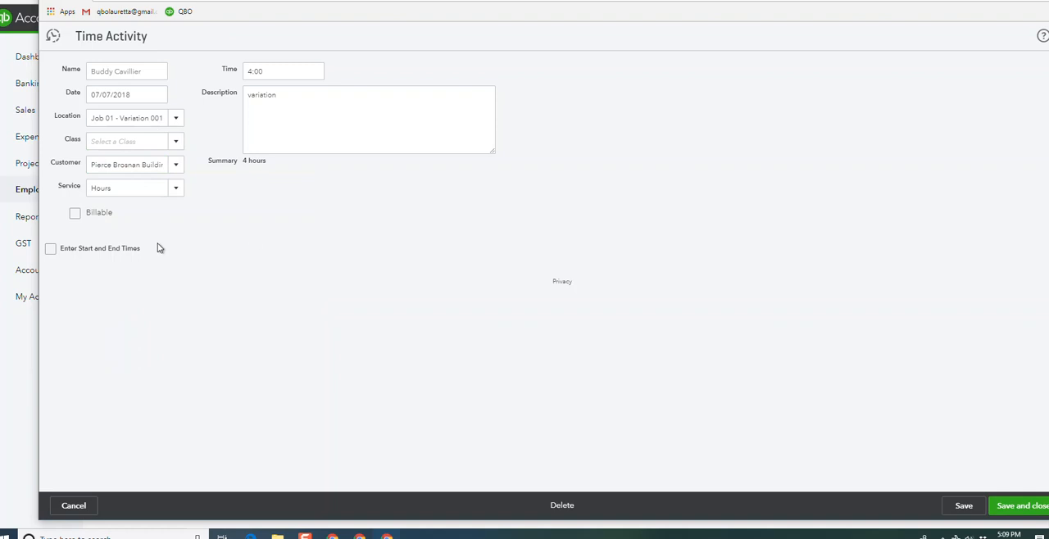
click(1012, 506)
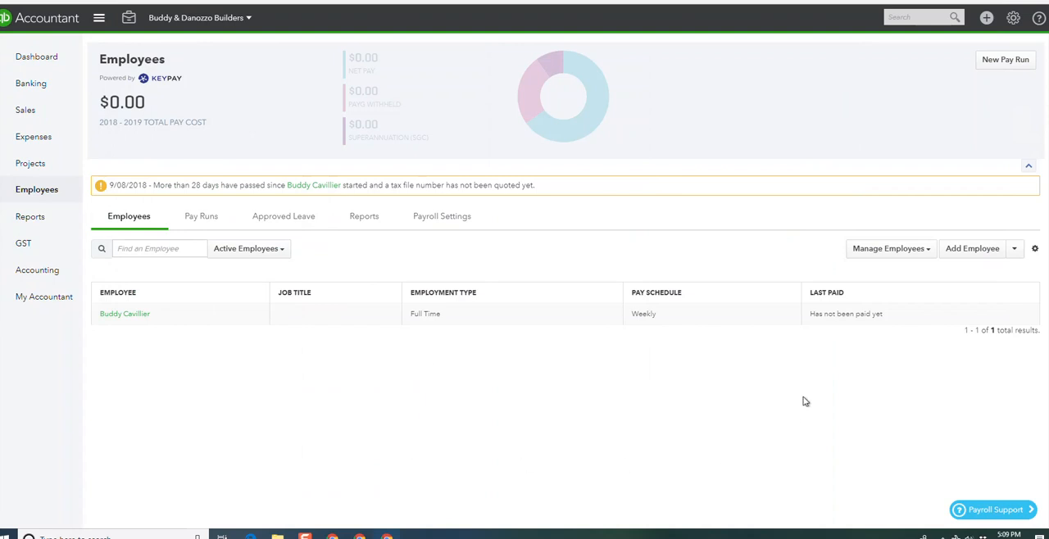
Step: View the company's Locations list to check the available job locations
click(1015, 18)
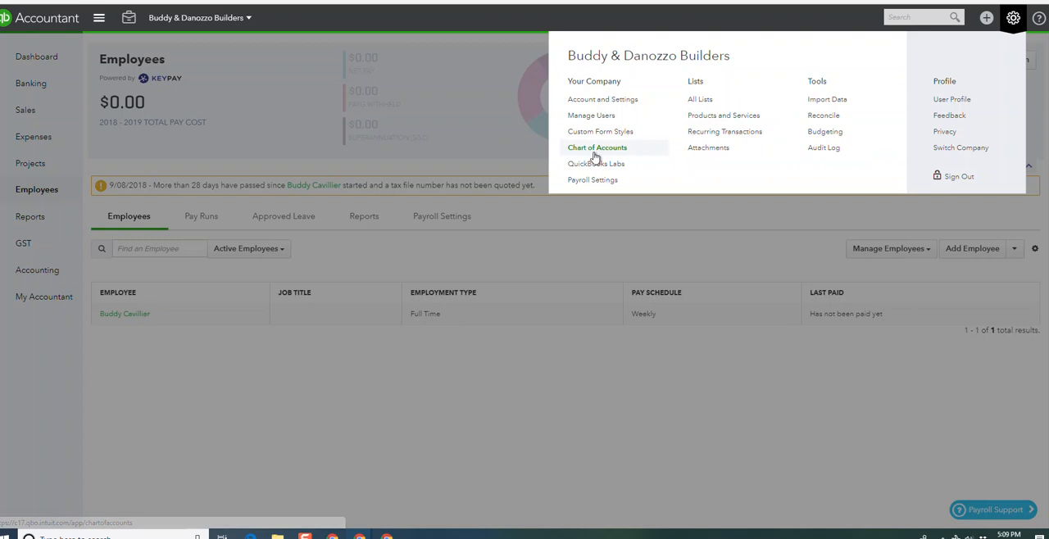
click(696, 101)
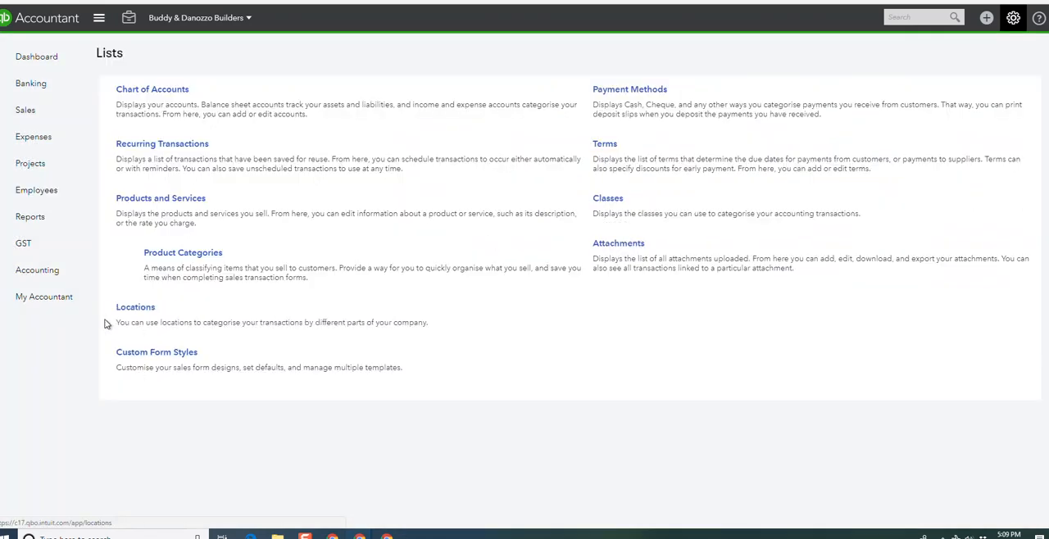
click(143, 310)
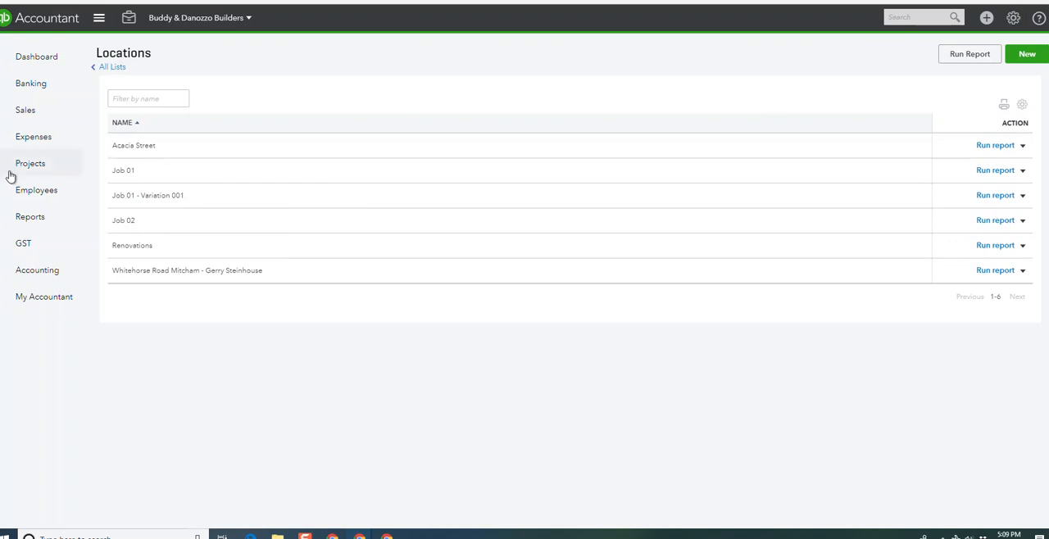
Step: Import employee timesheets from QuickBooks for last month, leaving timesheet approval at No
click(25, 193)
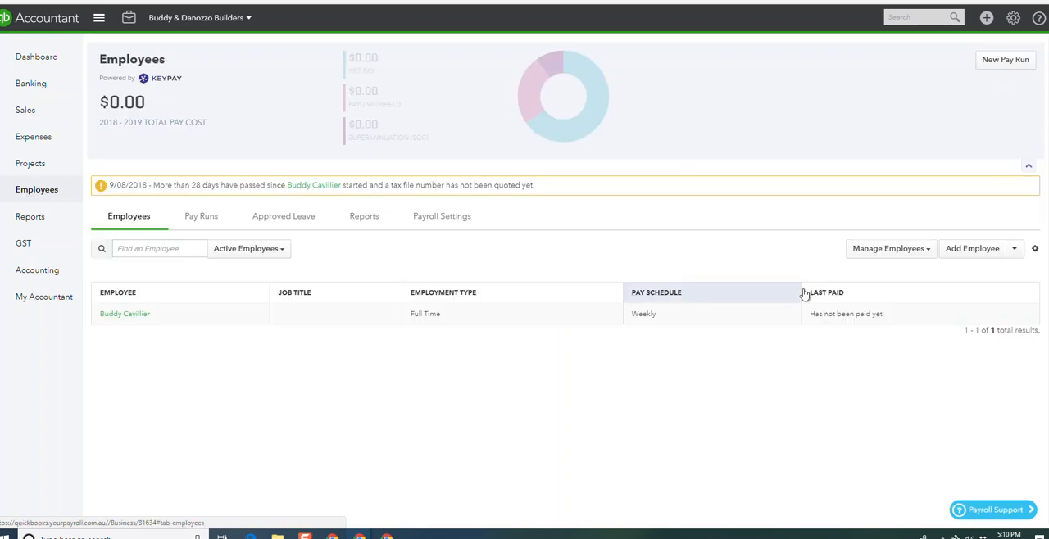
click(929, 251)
click(892, 296)
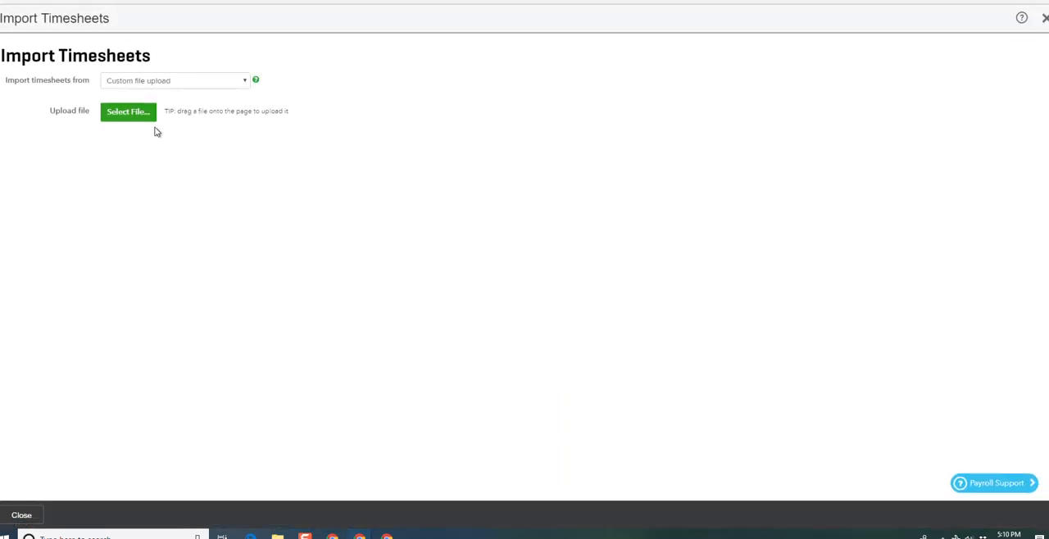
click(187, 88)
click(145, 145)
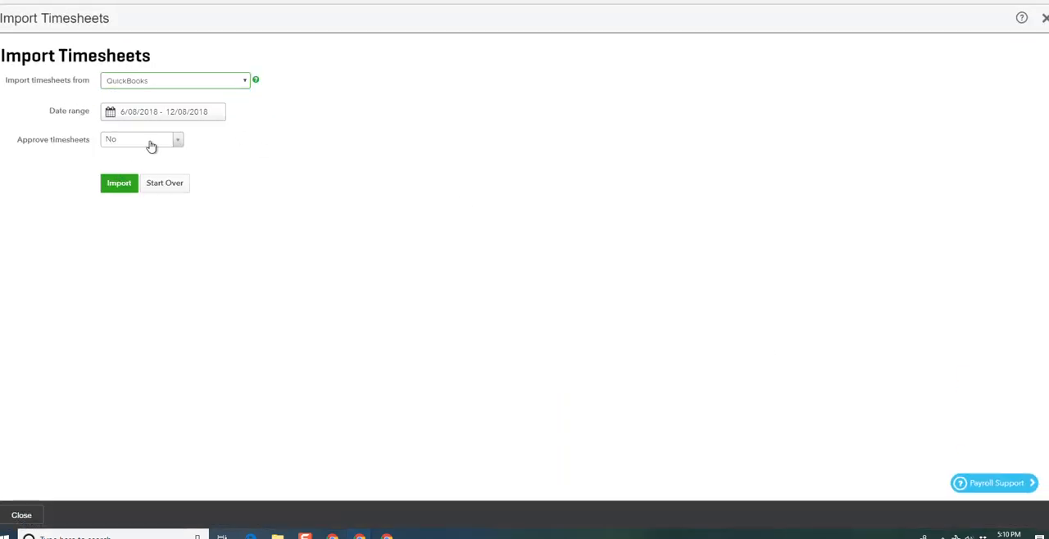
click(162, 120)
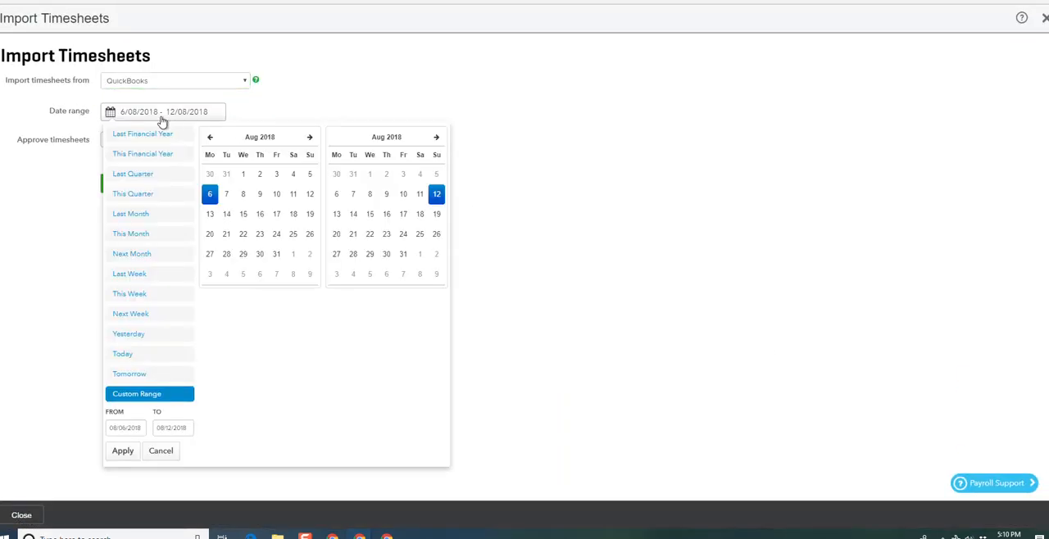
click(132, 214)
click(116, 190)
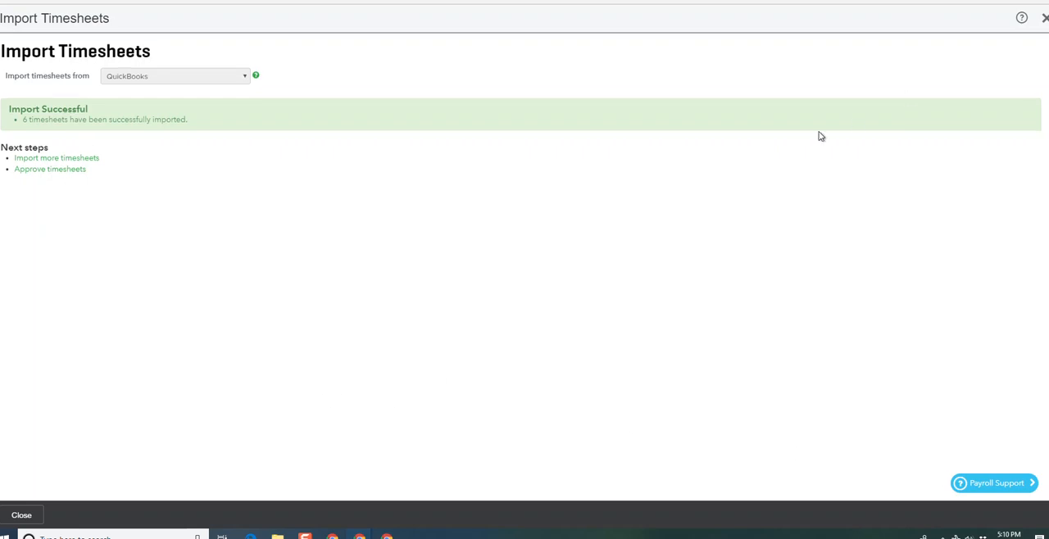
Step: Approve the 2 July and 3 July timesheets for the week ending 3 Jul 2018
click(38, 169)
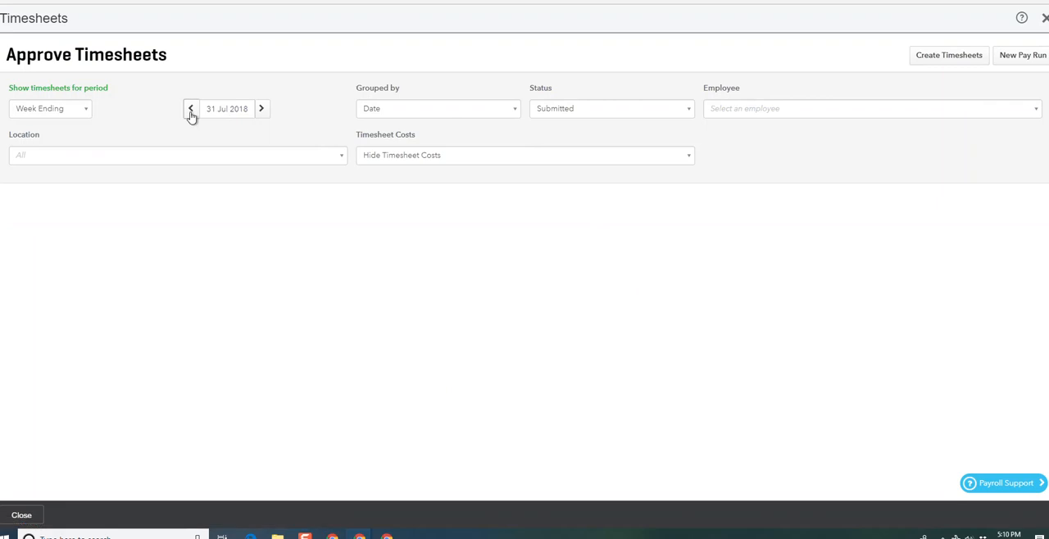
click(190, 109)
click(190, 109)
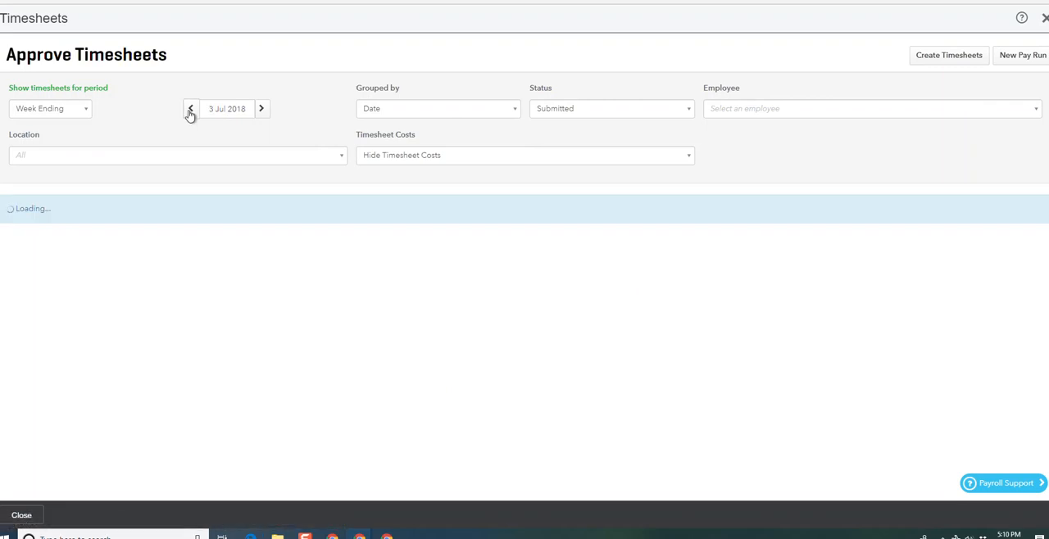
click(42, 302)
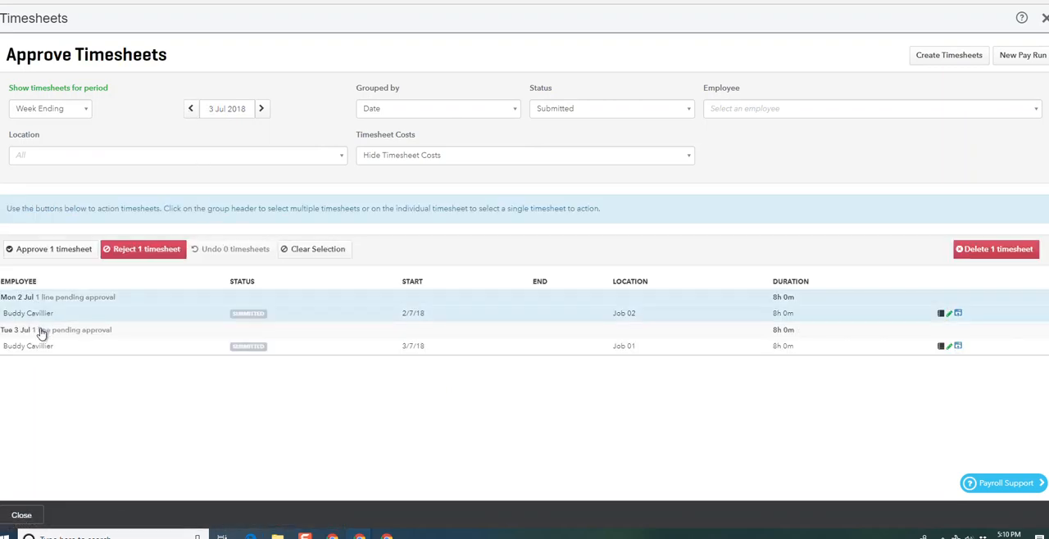
click(40, 331)
click(52, 249)
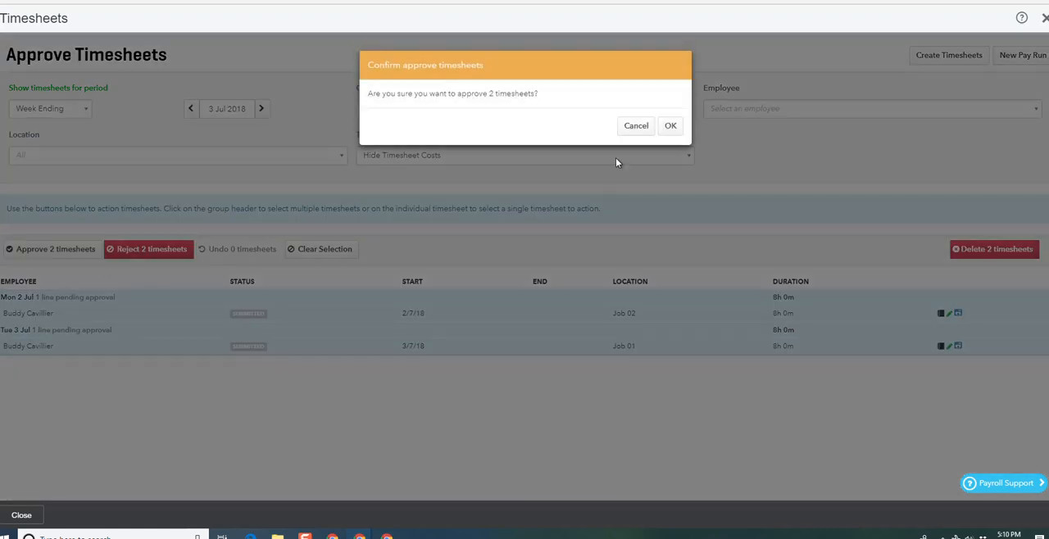
click(670, 124)
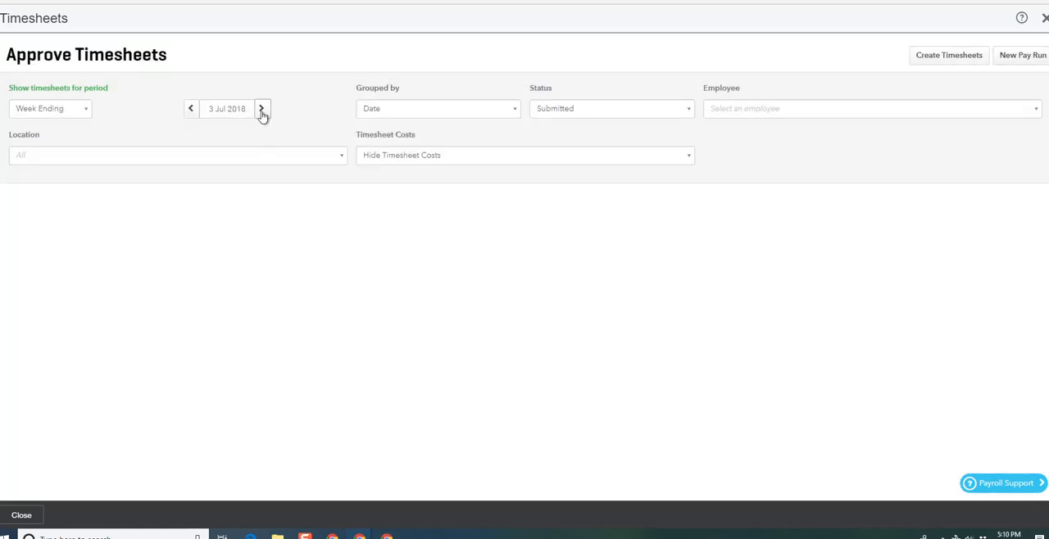
Step: Approve the four submitted timesheets of 4 to 7 July for the week ending 10 Jul 2018
click(263, 109)
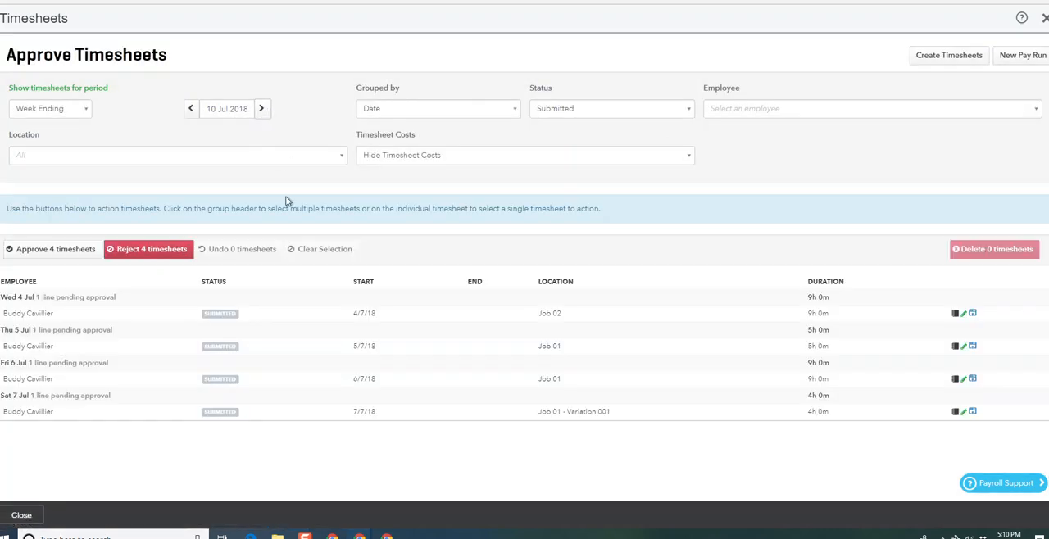
click(59, 300)
click(46, 334)
click(43, 364)
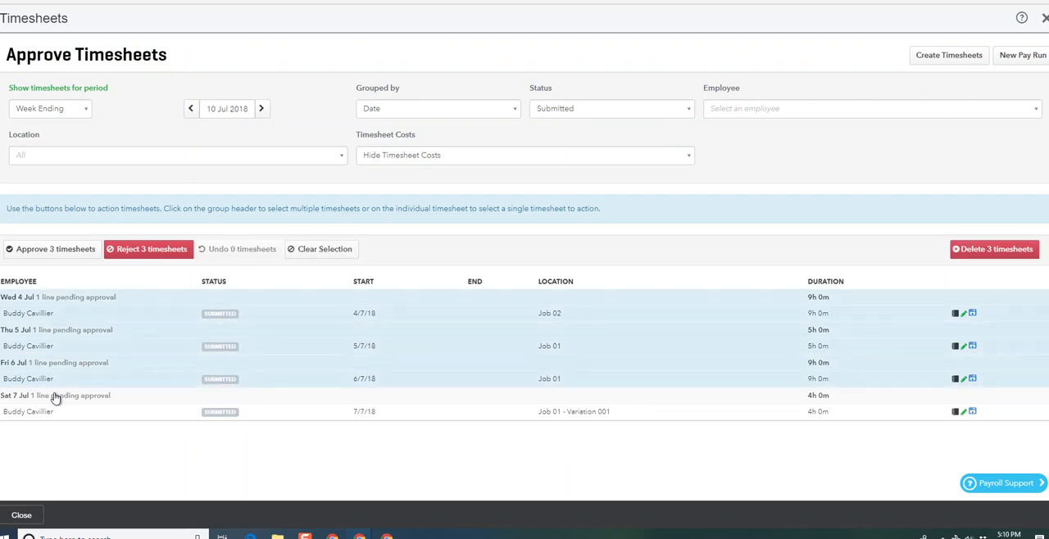
click(56, 396)
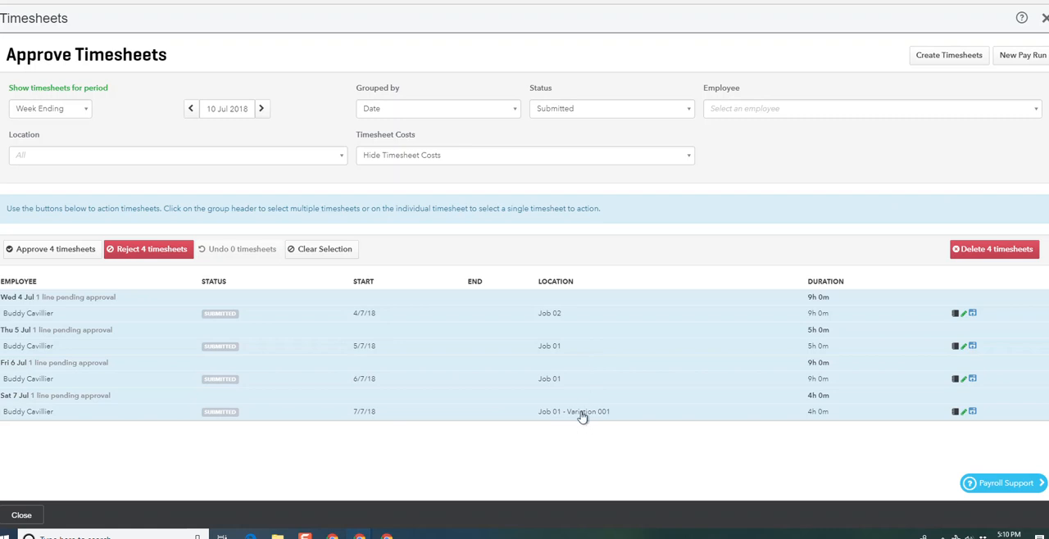
click(40, 253)
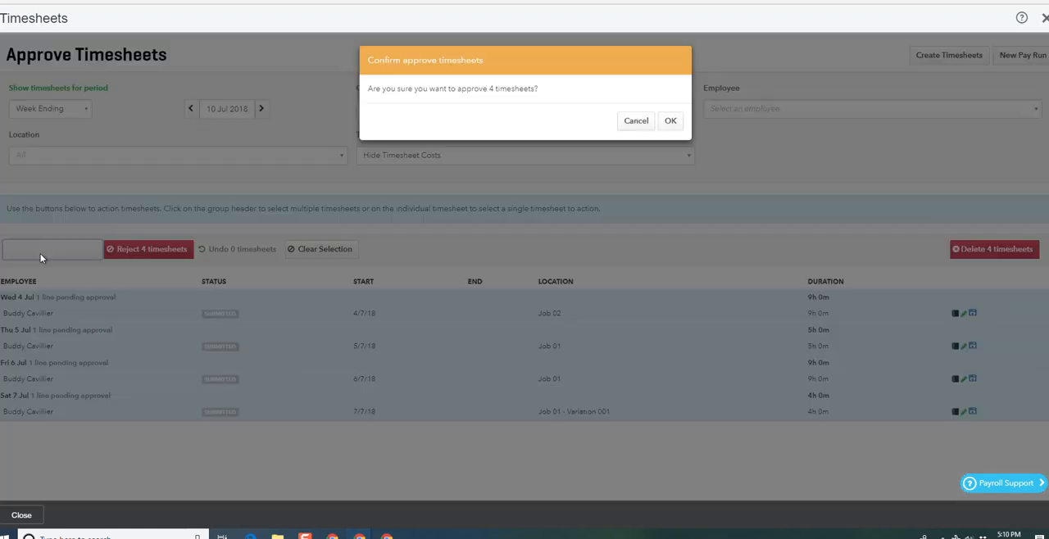
click(669, 127)
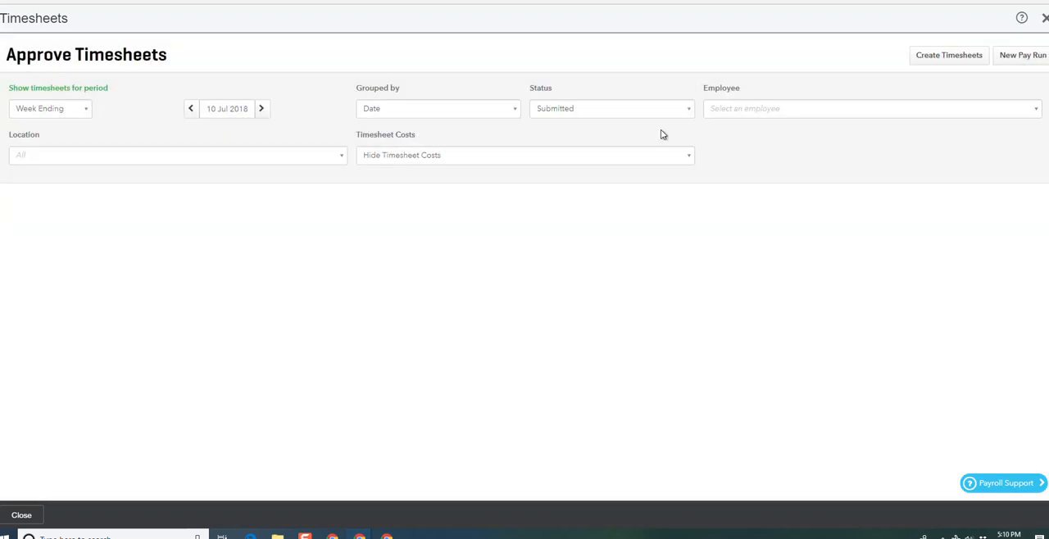
Step: Create a weekly pay run with period ending and paid date both 7/07/2018, importing the timesheets for this pay period
click(1045, 17)
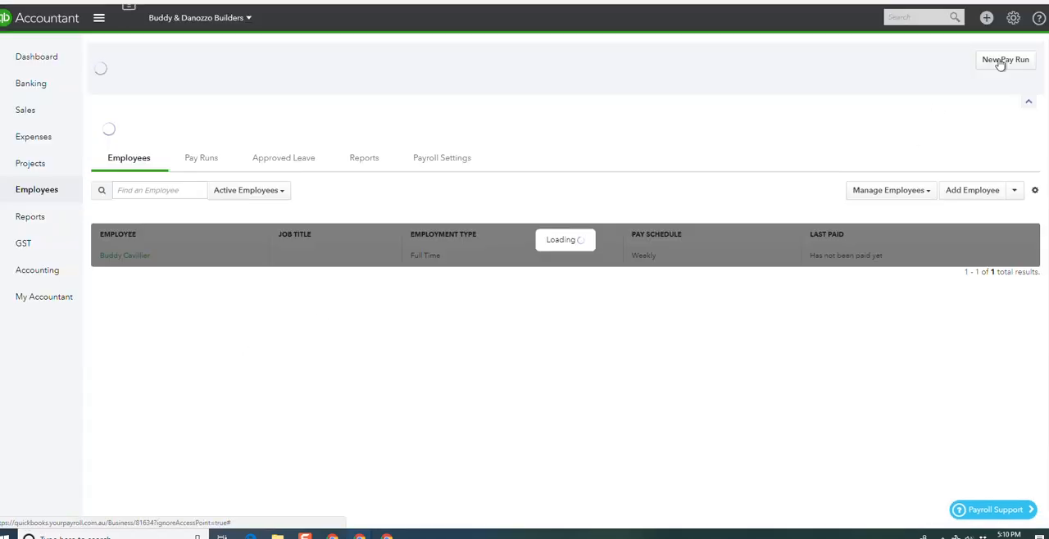
click(1001, 62)
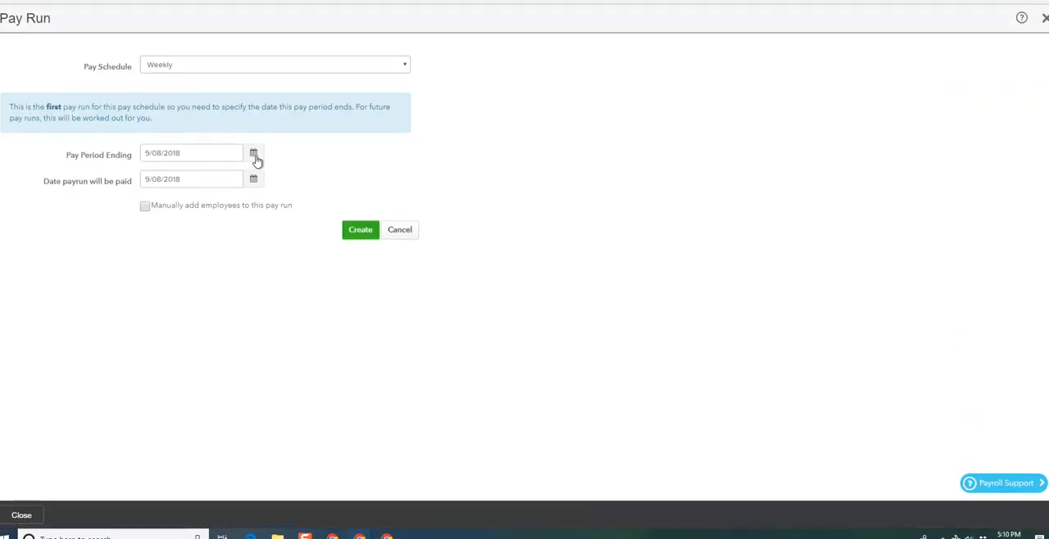
click(254, 153)
click(160, 178)
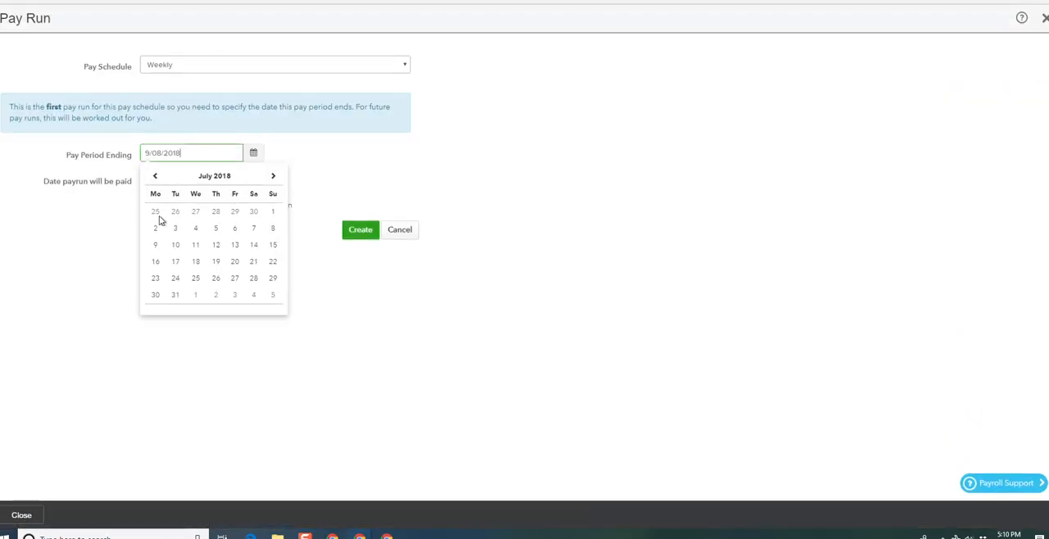
click(254, 229)
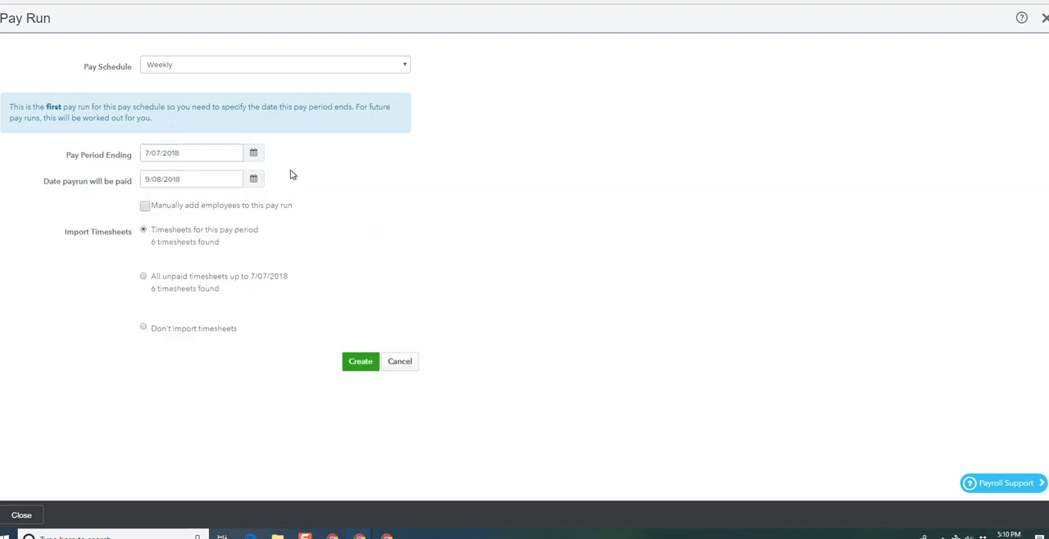
click(255, 181)
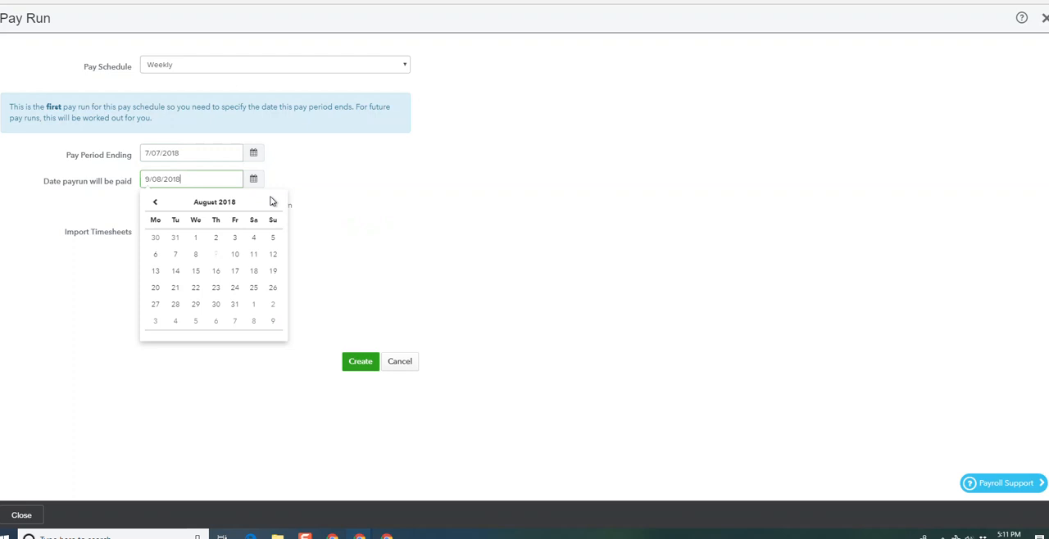
click(156, 203)
click(254, 255)
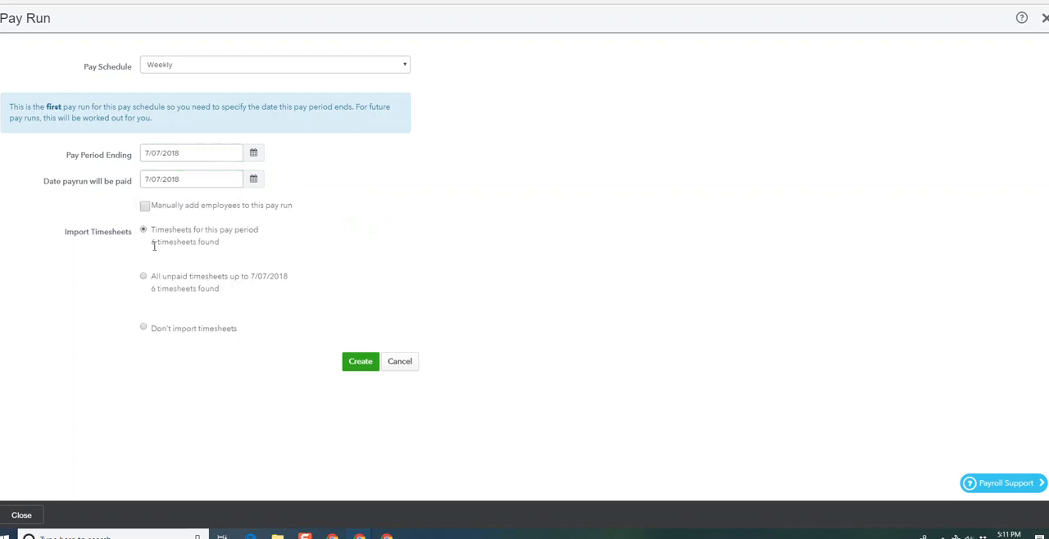
click(352, 364)
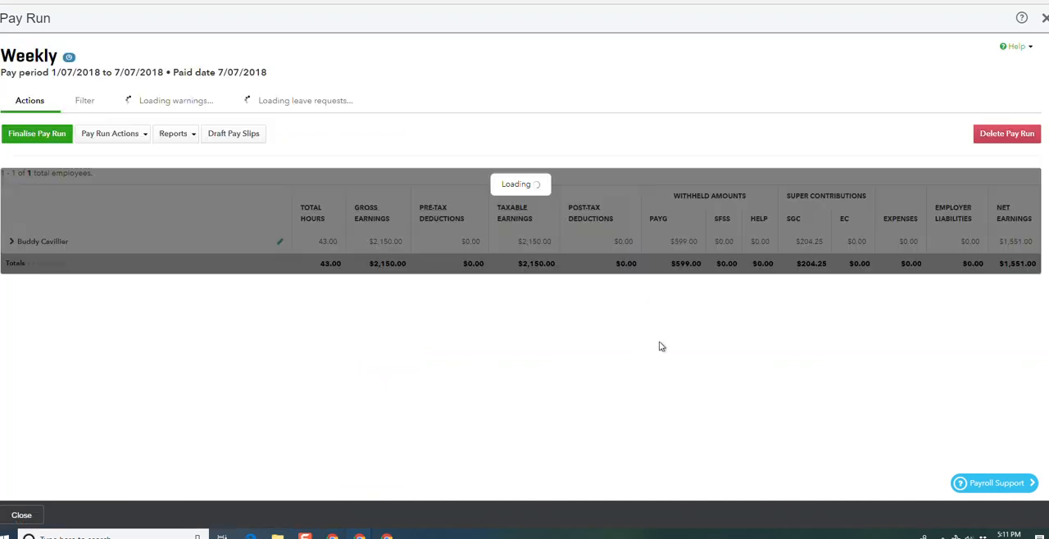
Step: Expand the employee's earnings lines to review the job allocations, and finalise the pay run
click(47, 244)
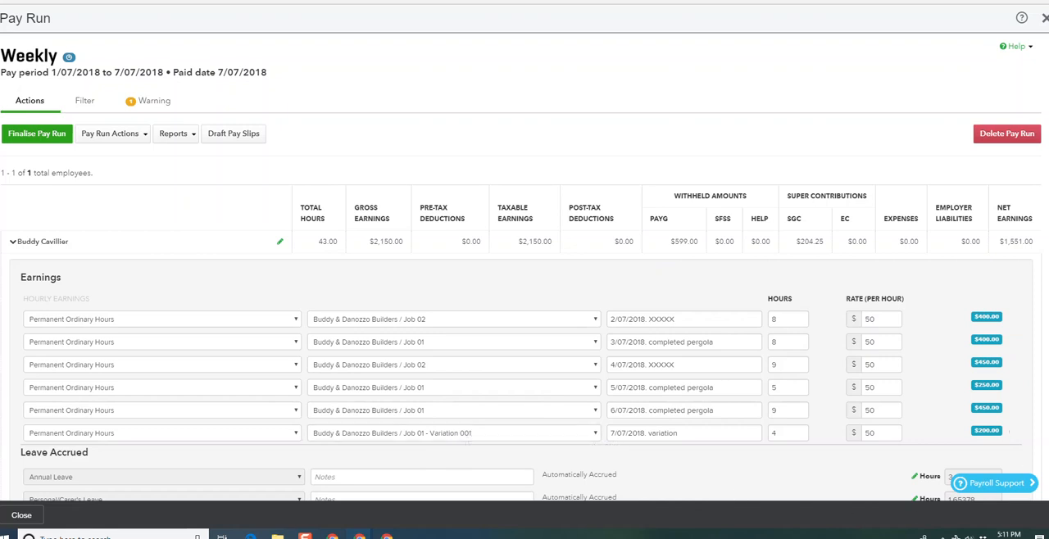
click(45, 141)
click(654, 309)
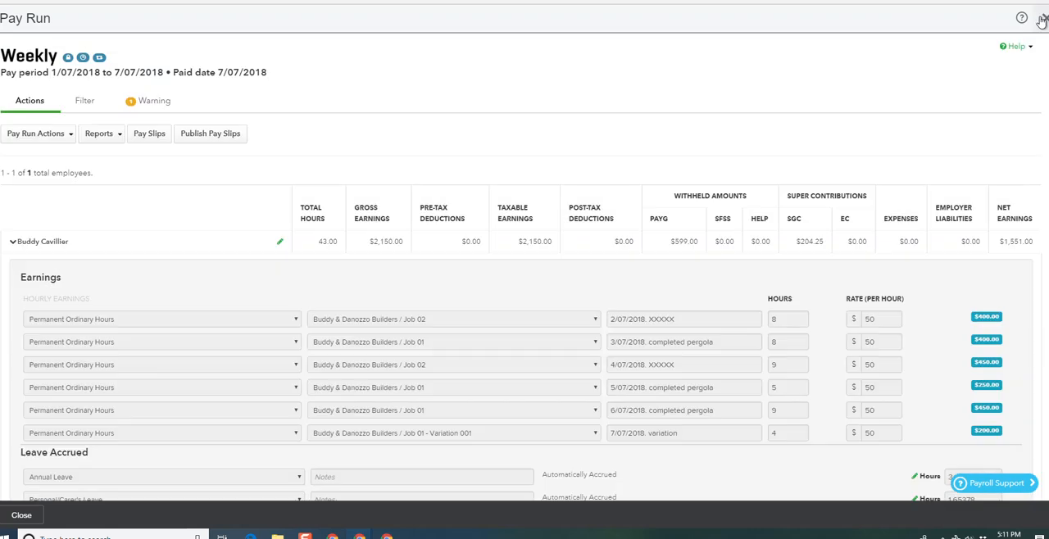
click(1045, 17)
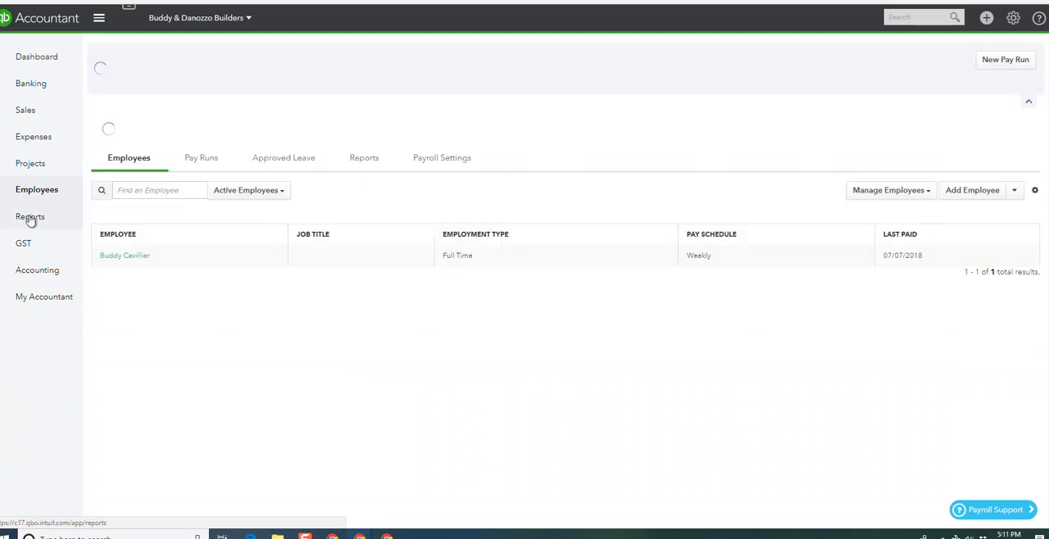
Step: Open the Profit and Loss by Customer report, look across its job columns, and reload it
click(29, 217)
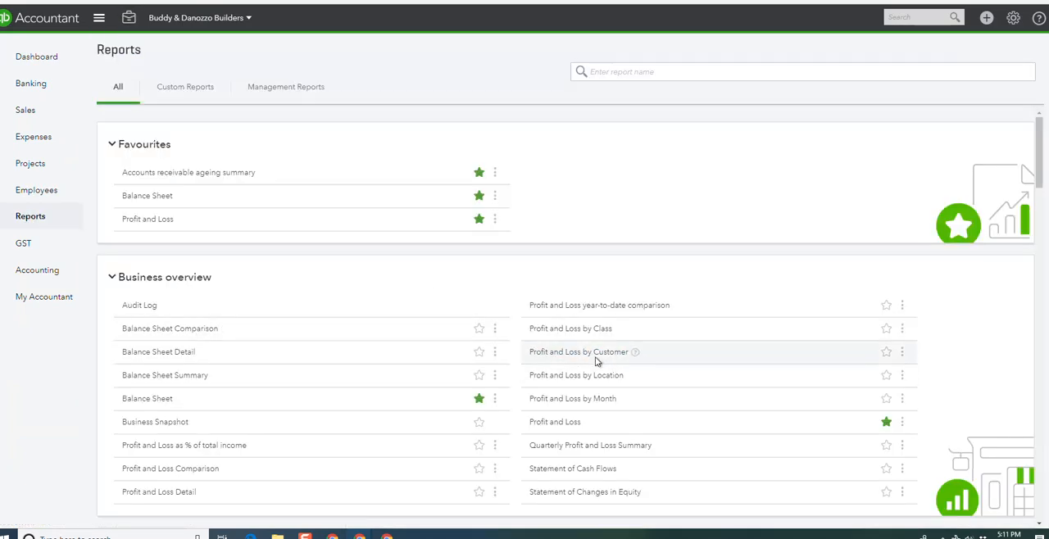
click(599, 351)
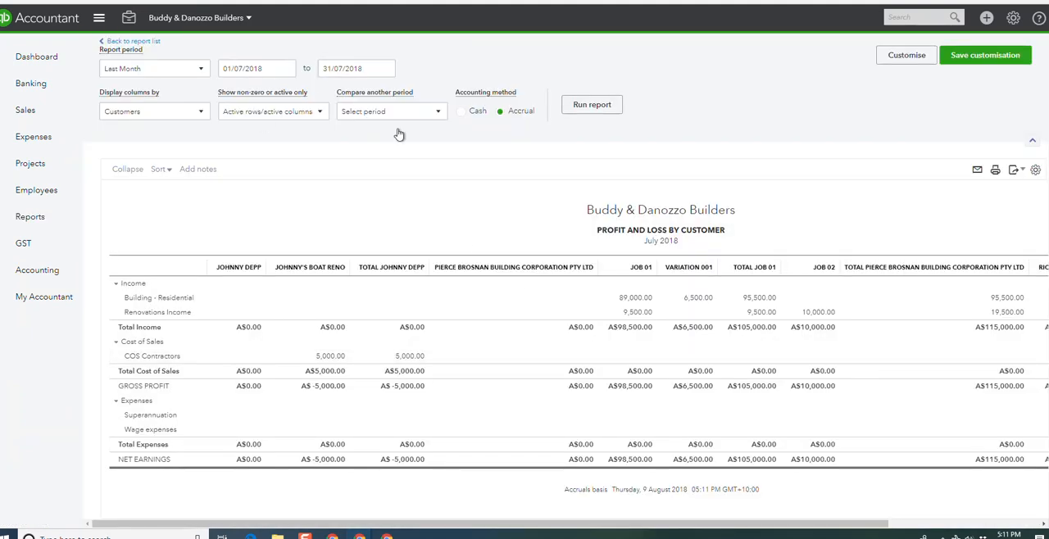
mouse_move(672, 524)
mouse_down()
mouse_move(753, 534)
mouse_move(660, 531)
mouse_move(691, 531)
mouse_up()
key(F5)
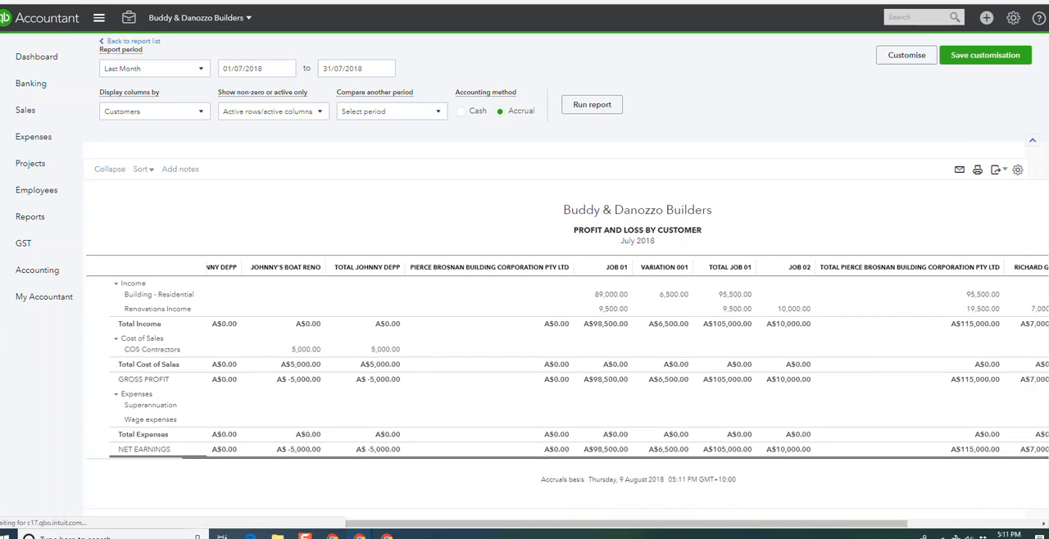